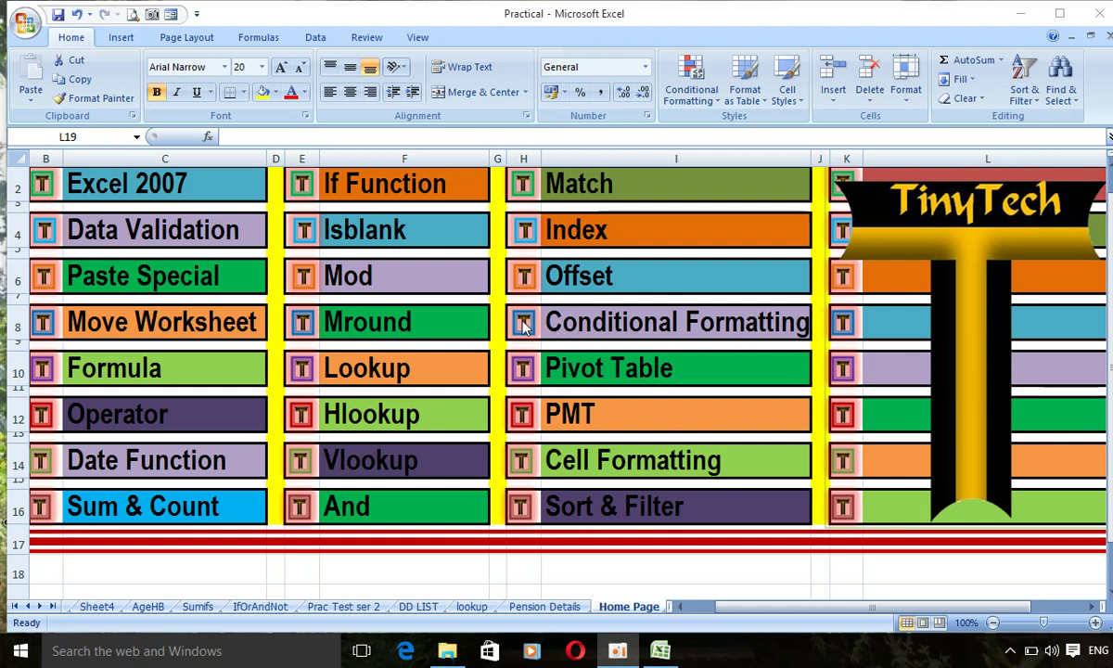
Step: Activate the Practical workbook window showing its Home Page sheet
left_click(974, 590)
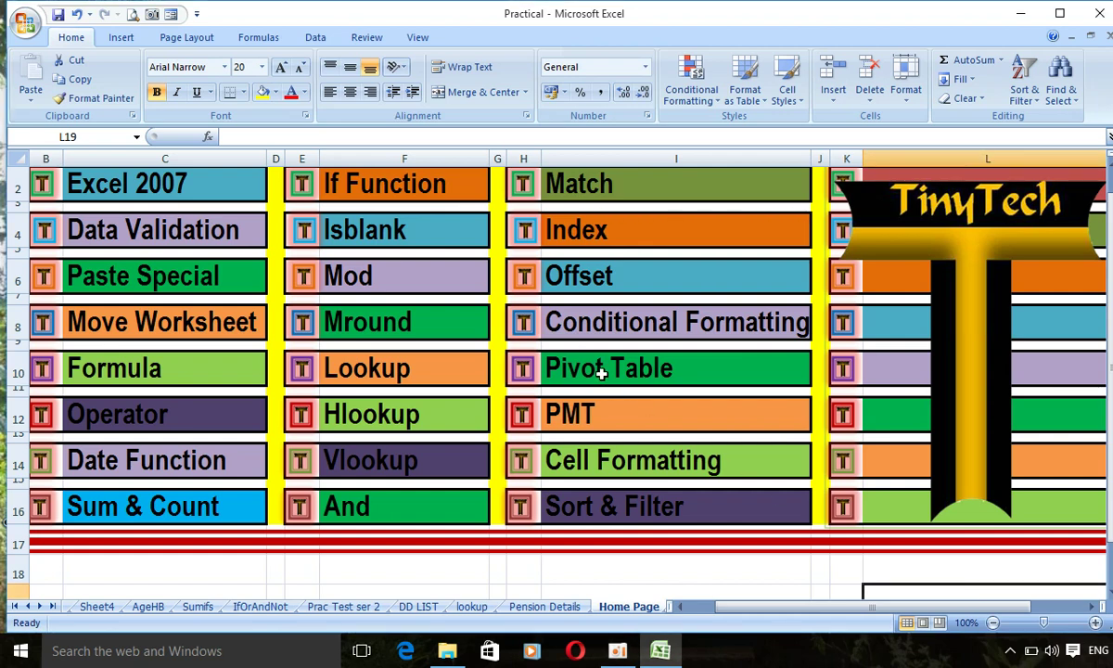
Step: Go to the Conditional Formatting sheet and select the first employee's DOB in F3
left_click(519, 322)
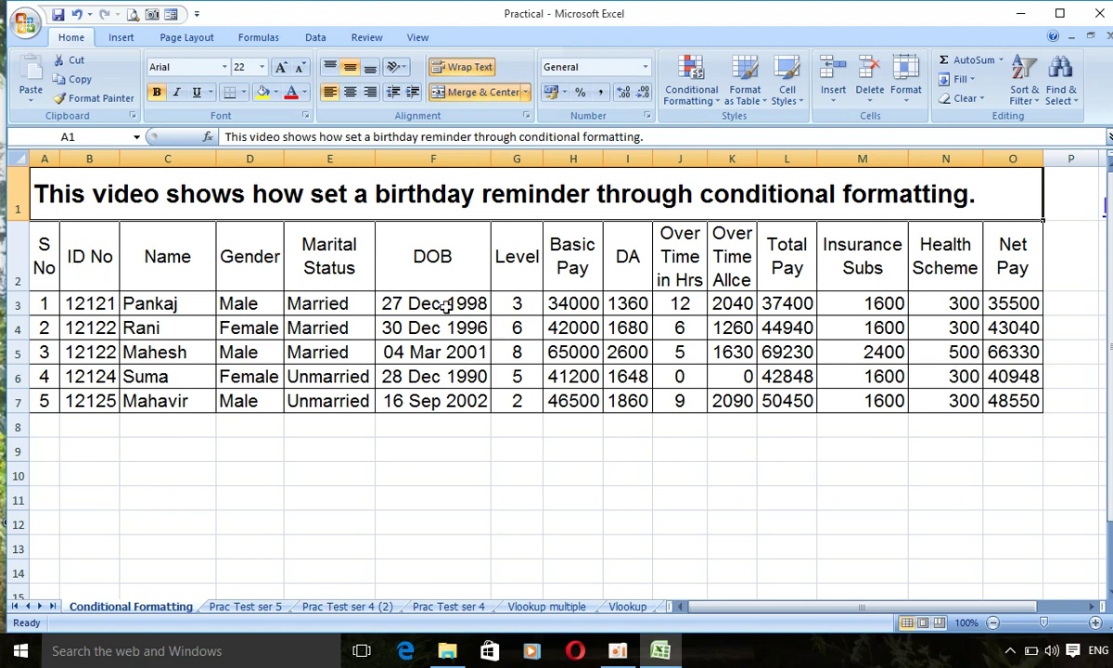
left_click_drag(423, 305, 432, 400)
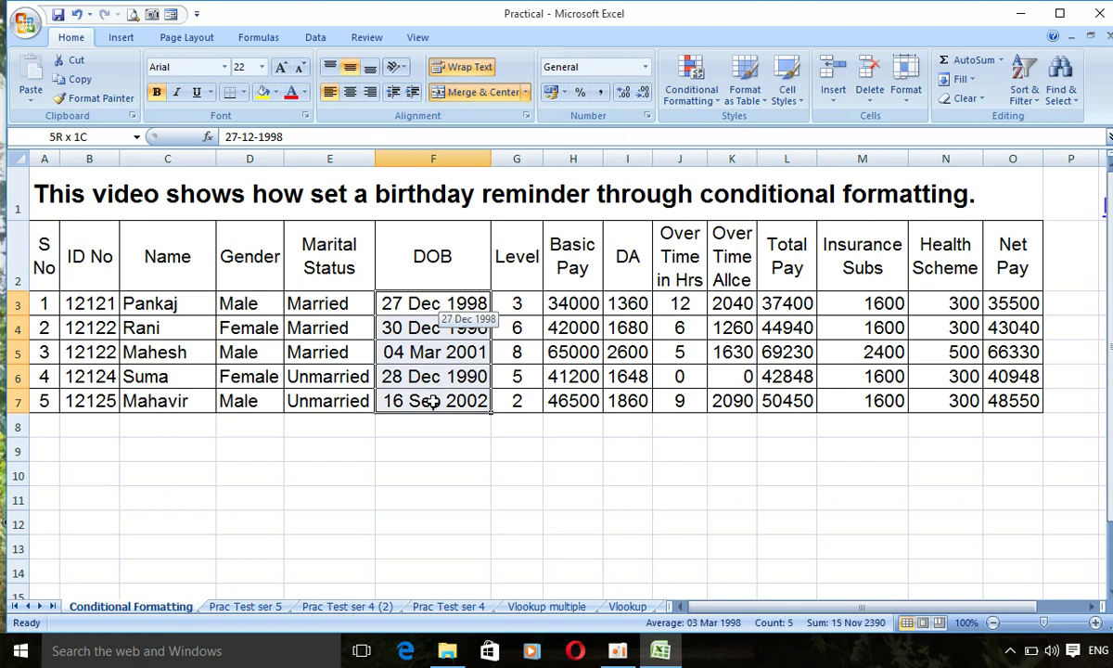
left_click(401, 304)
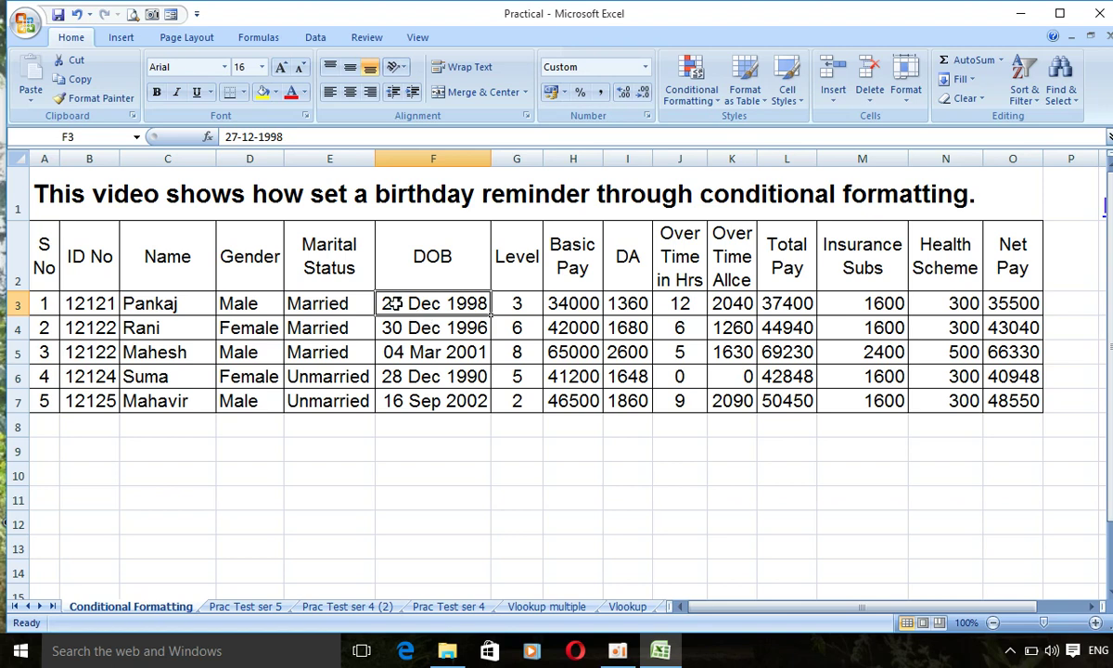
Step: Change F3's date from 27-12-1998 to 08-01-1998
double_click(396, 303)
left_click_drag(393, 303, 414, 300)
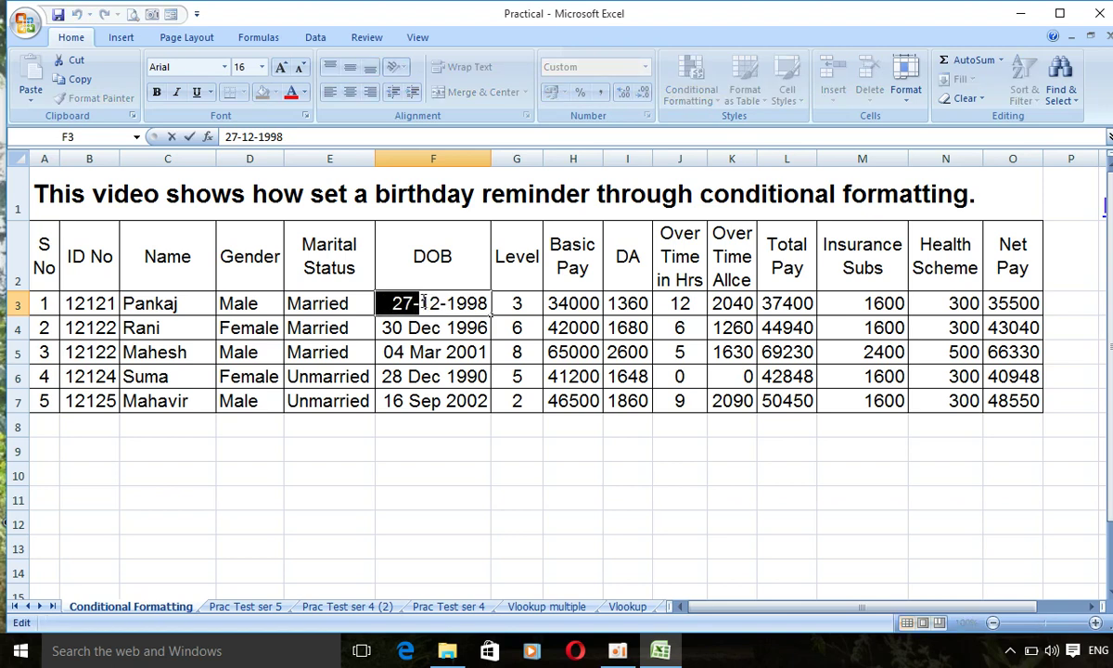
type("0")
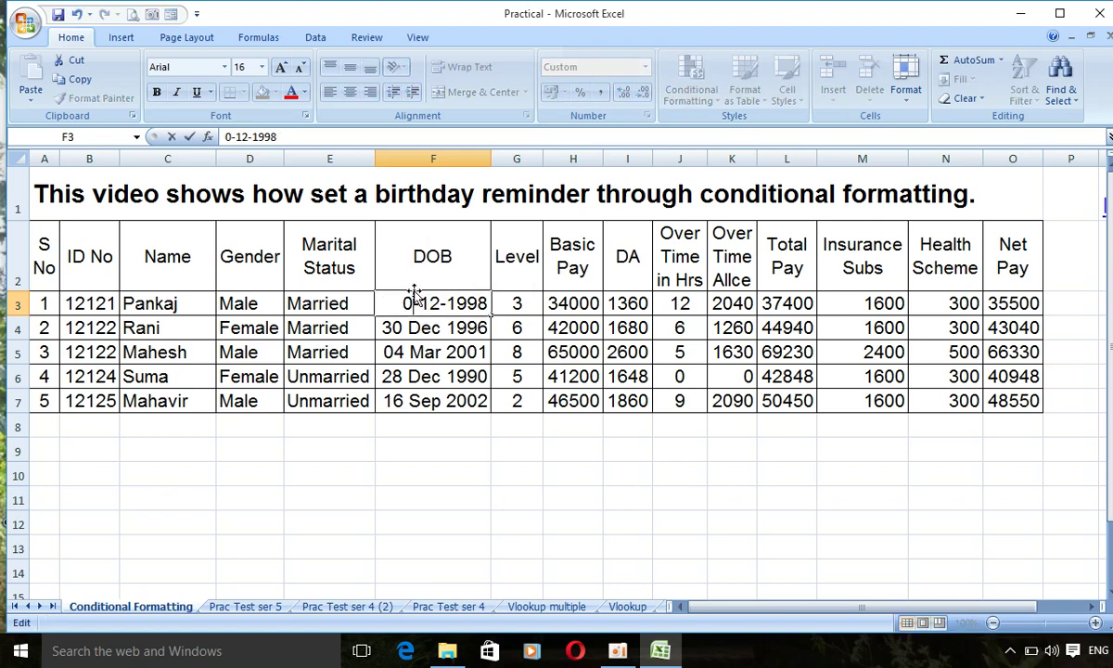
type("8")
left_click_drag(419, 303, 442, 302)
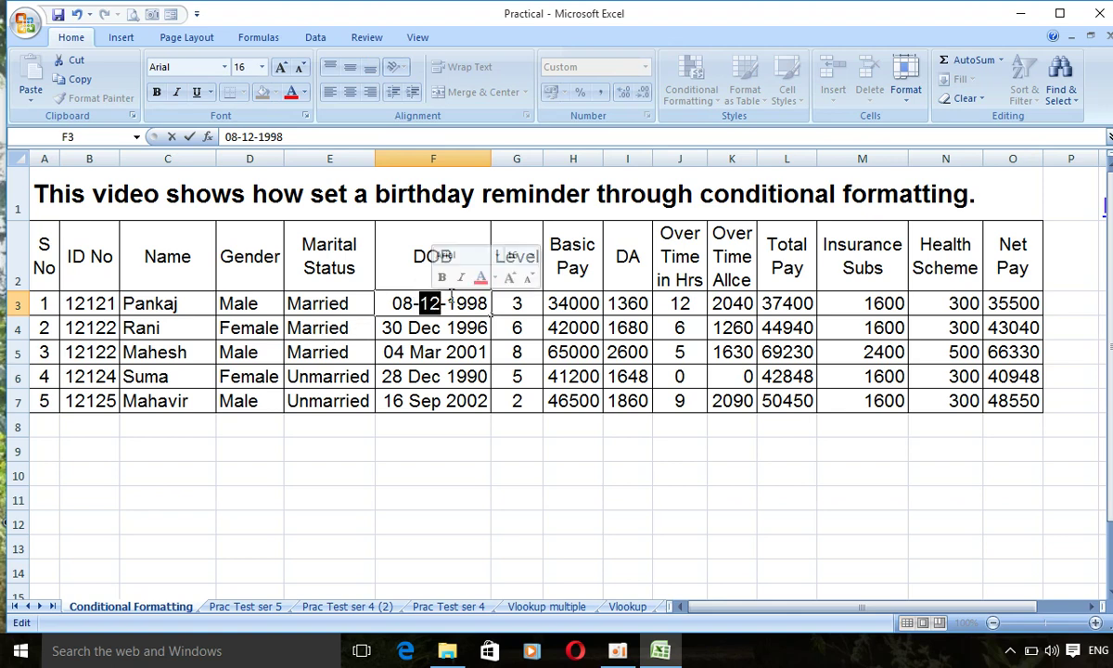
type("01")
key("Return")
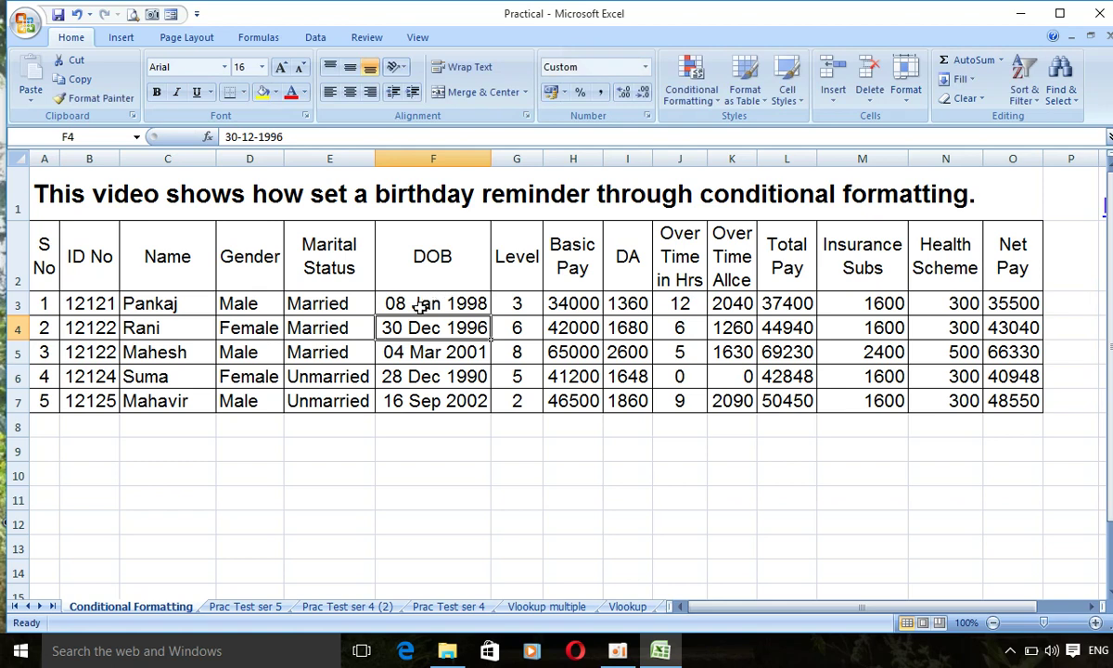
left_click(419, 307)
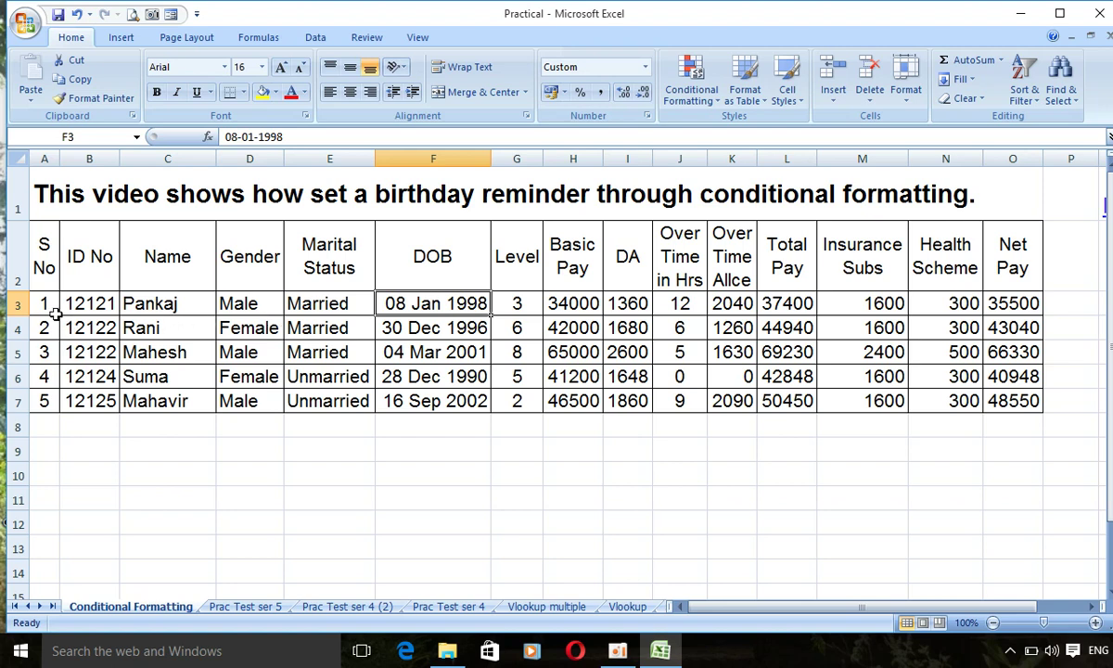
Step: Select employee rows A3:O7 and choose Conditional Formatting > New Rule
mouse_move(48, 308)
left_mouse_down()
mouse_move(872, 407)
mouse_move(1025, 406)
left_mouse_up()
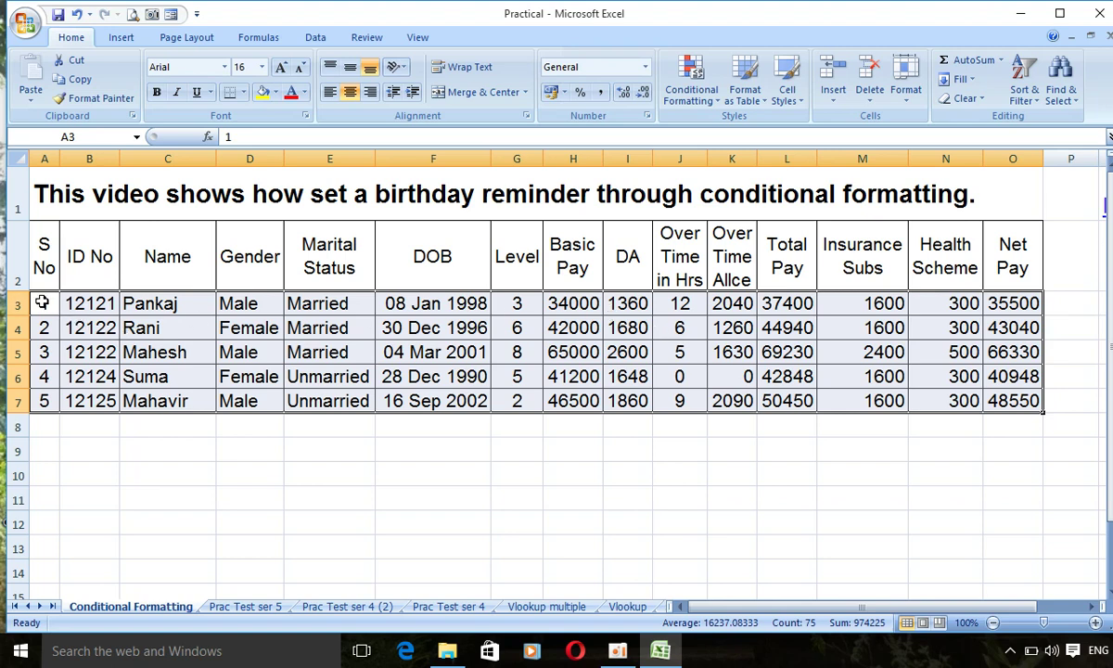
mouse_move(42, 299)
left_mouse_down()
mouse_move(78, 364)
mouse_move(408, 399)
mouse_move(1021, 391)
left_mouse_up()
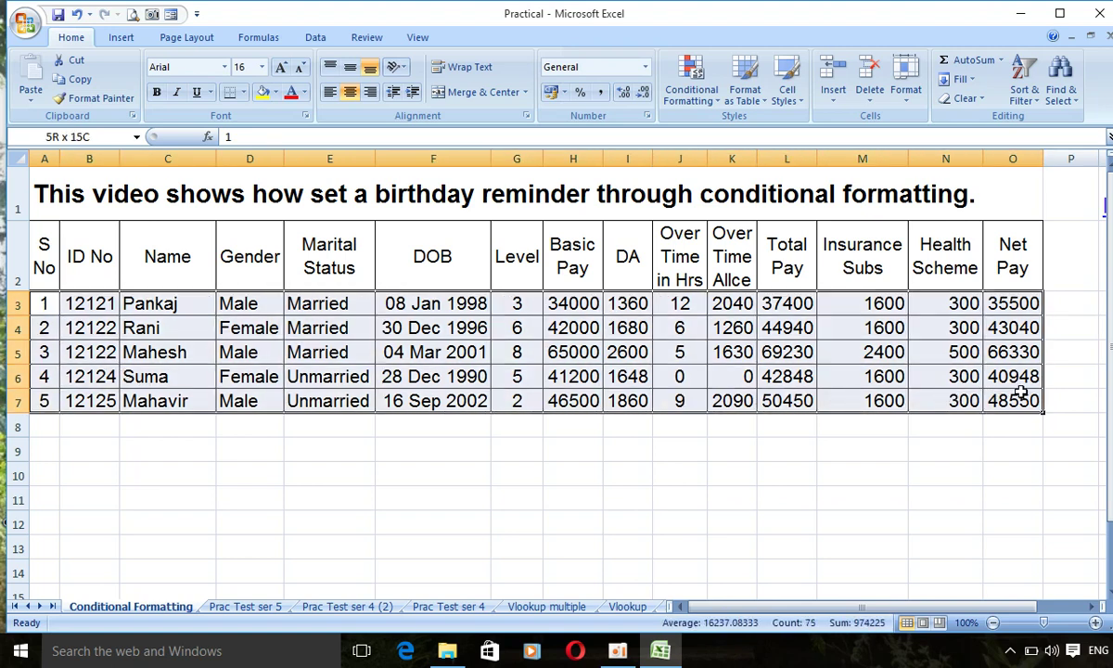
left_click(716, 102)
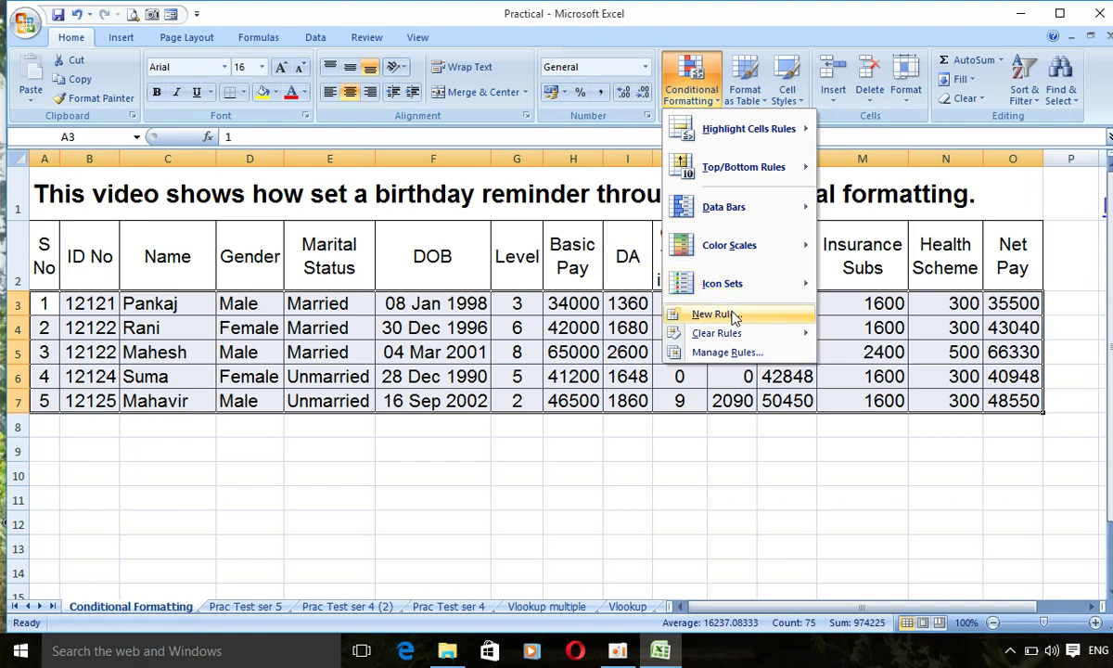
left_click(735, 317)
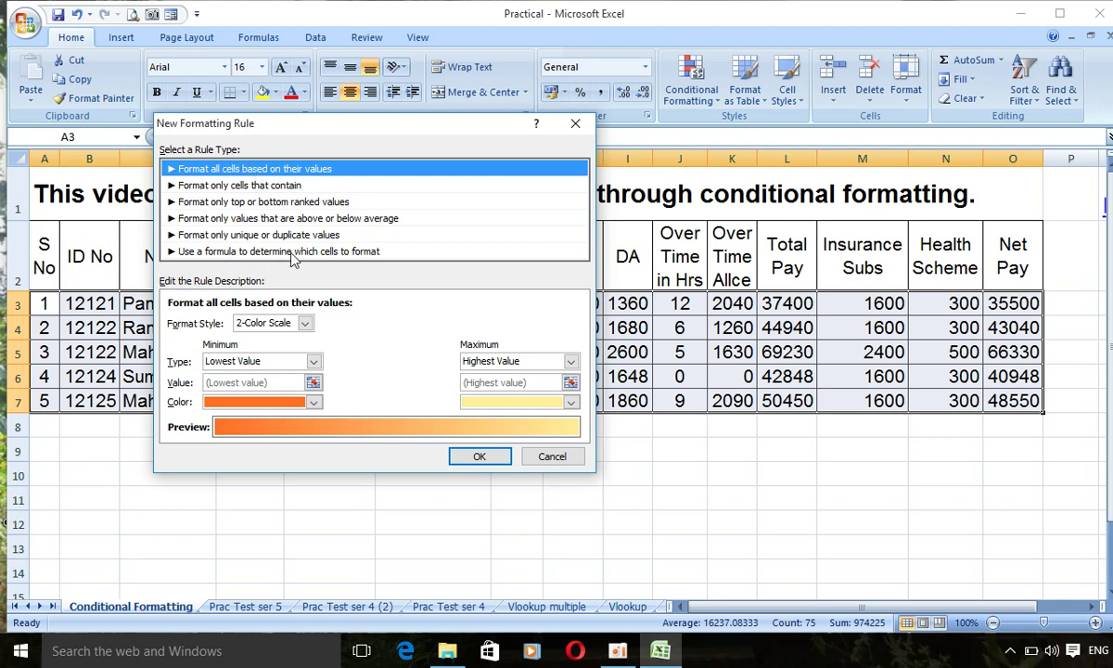
Step: Choose the 'Use a formula to determine which cells to format' rule type, cursor in formula box
left_click(313, 255)
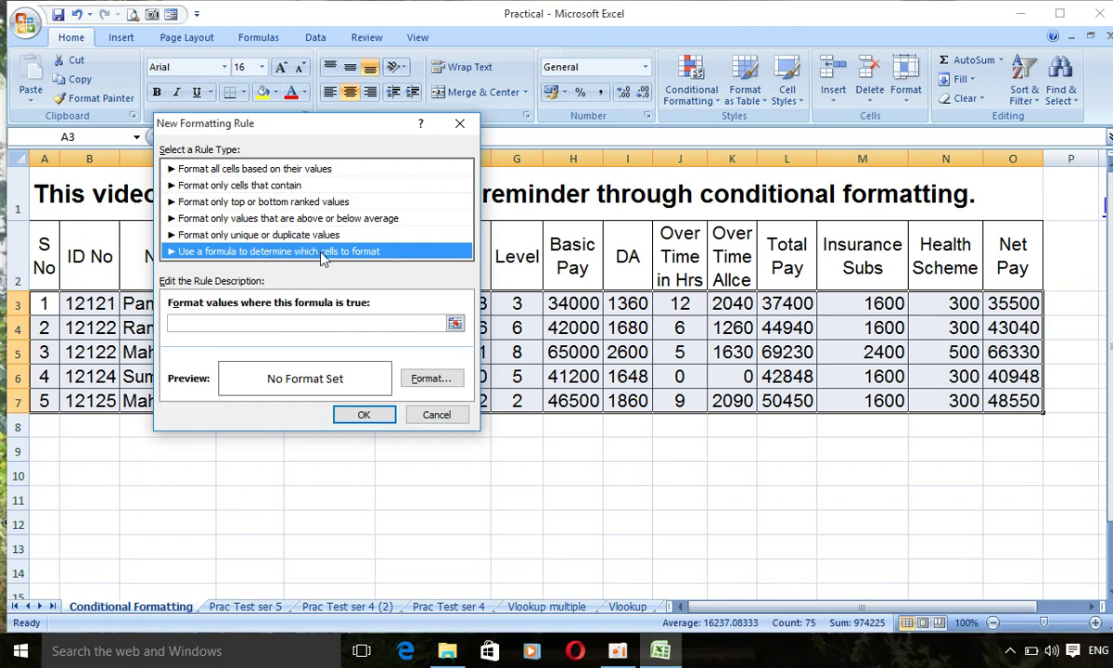
left_click(203, 322)
left_click(186, 322)
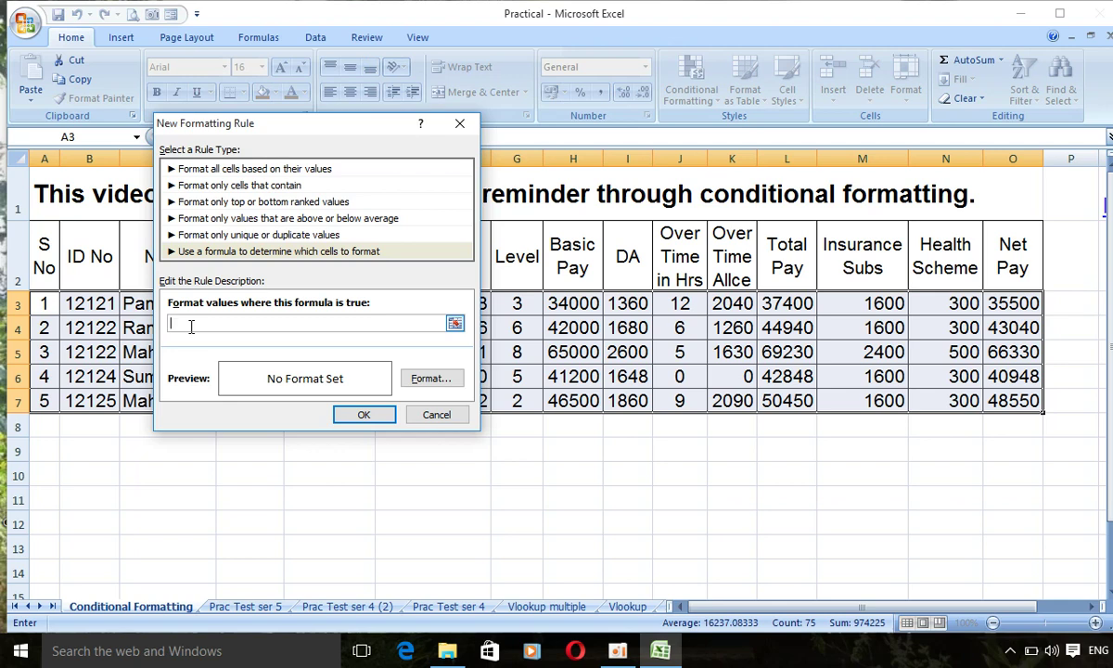
Step: Enter =and(month( as the start of the rule formula
type("=")
type("and")
type("(")
type("m")
type("onth")
type("(")
Step: Move the rule dialog aside and insert the DOB cell F3 into the formula
left_click_drag(378, 137, 499, 258)
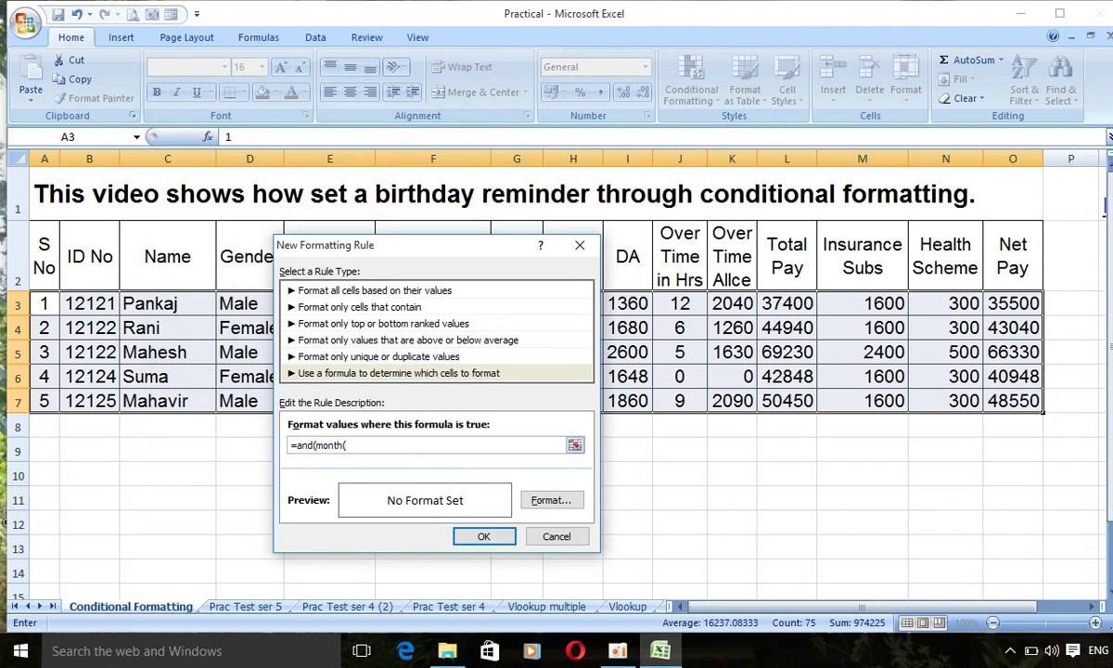
left_click_drag(417, 245, 725, 192)
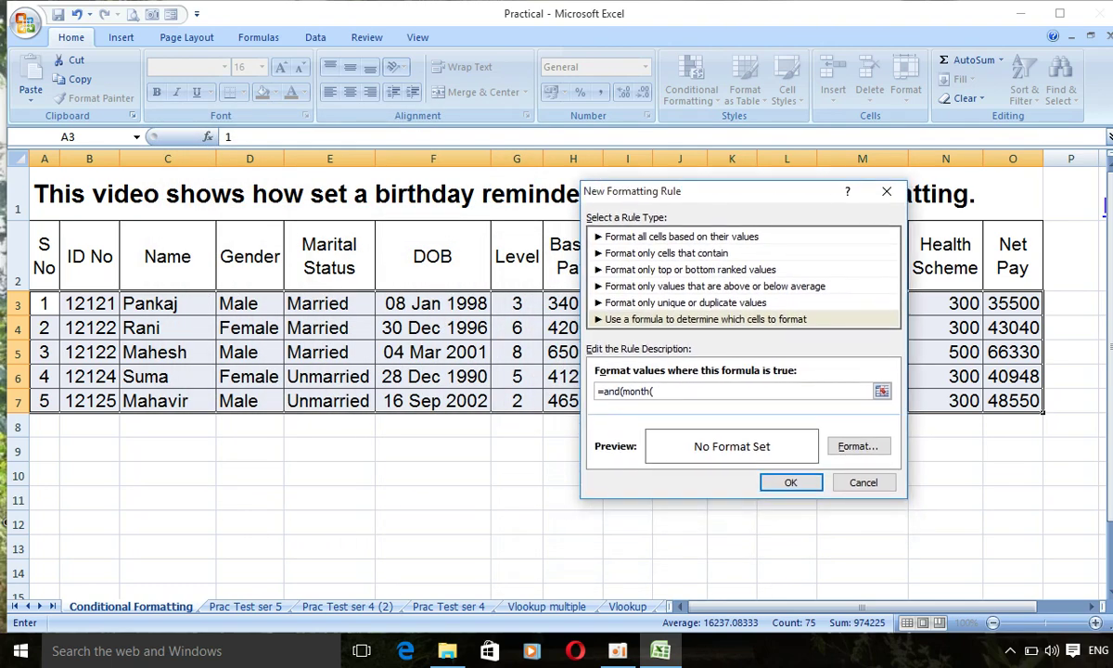
left_click(431, 303)
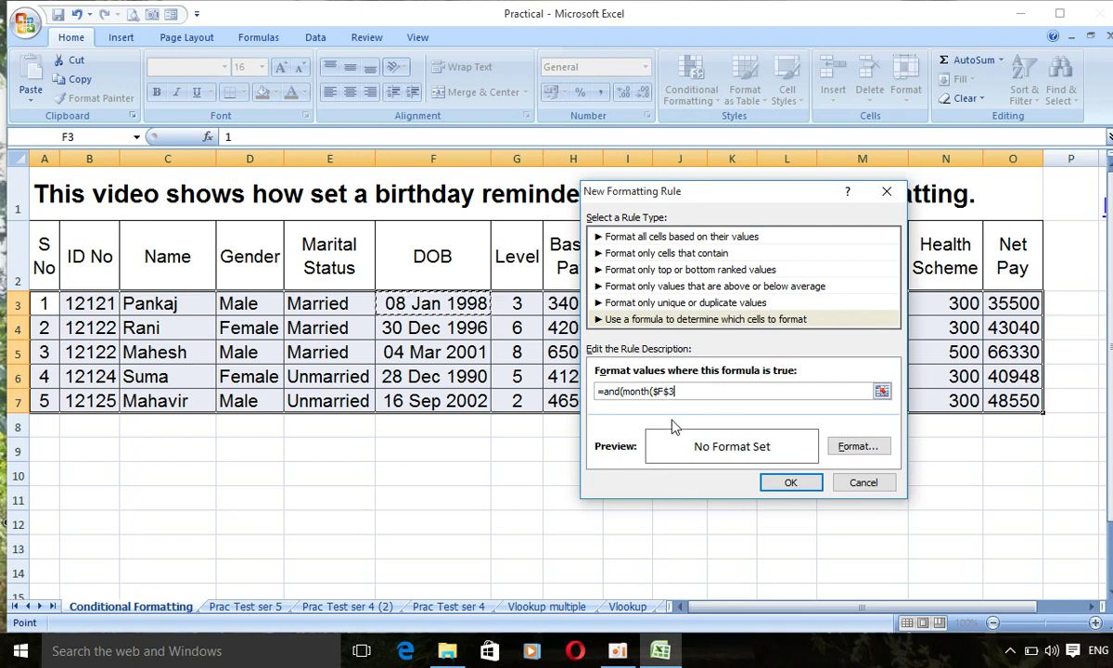
left_click(671, 395)
Step: Complete the formula as =and(month($F3)=month(today()),day($F3)=day(today())) with $F3 column-locked
left_click(668, 390)
key("BackSpace")
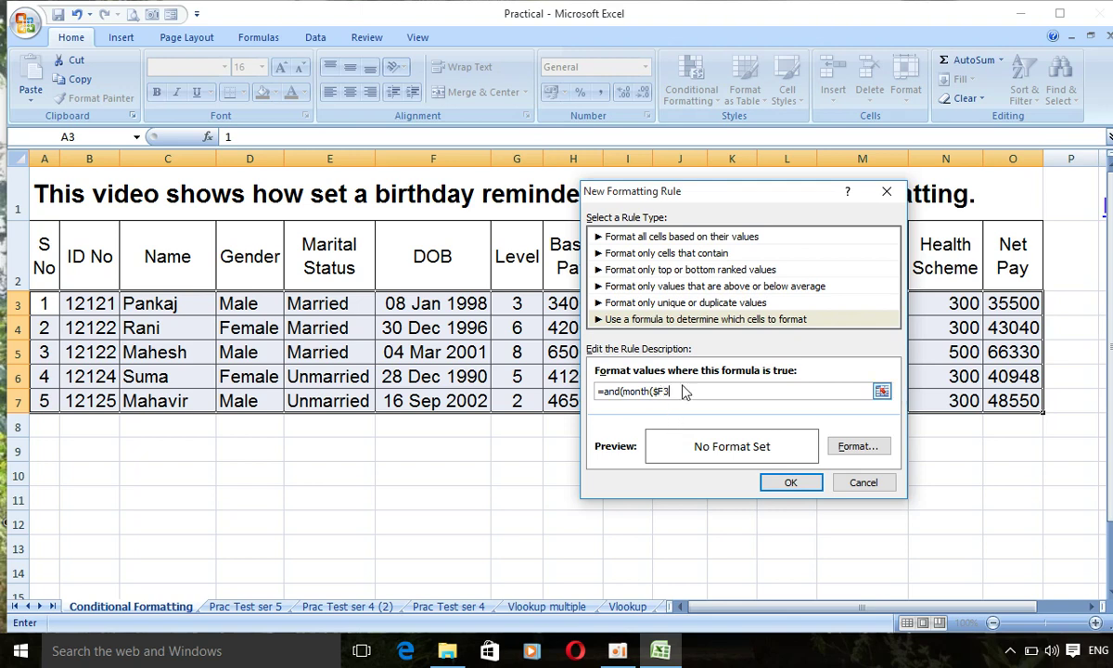
type(")")
type("=m")
type("onth")
type("(")
type("Tod")
type("ay()")
type(")")
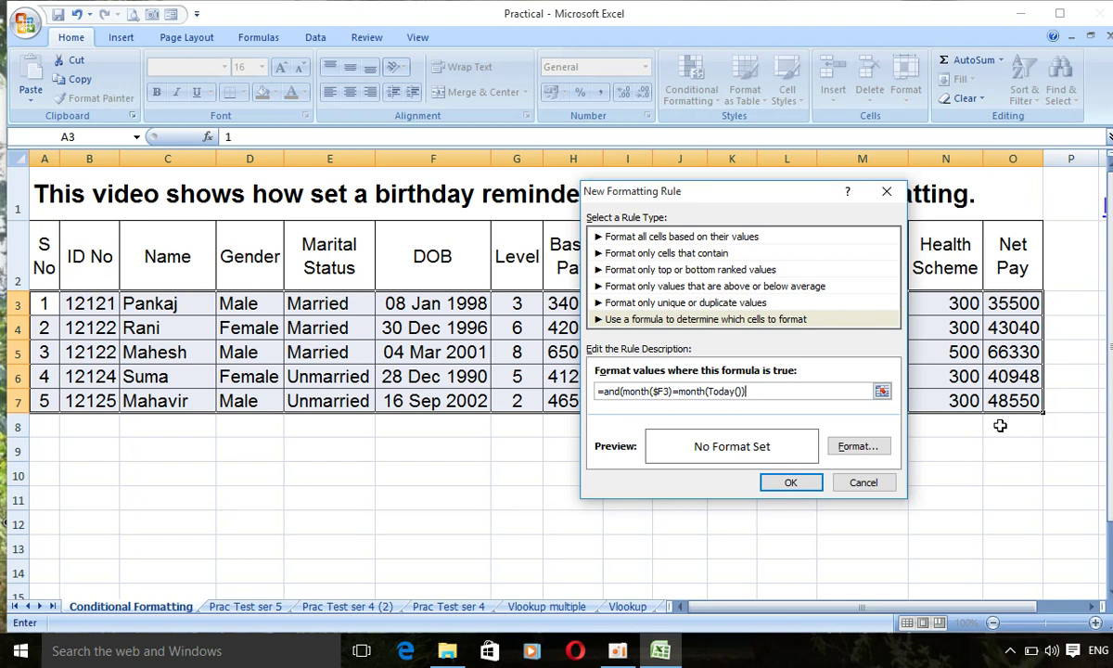
type(")")
type(",d")
type("ay(")
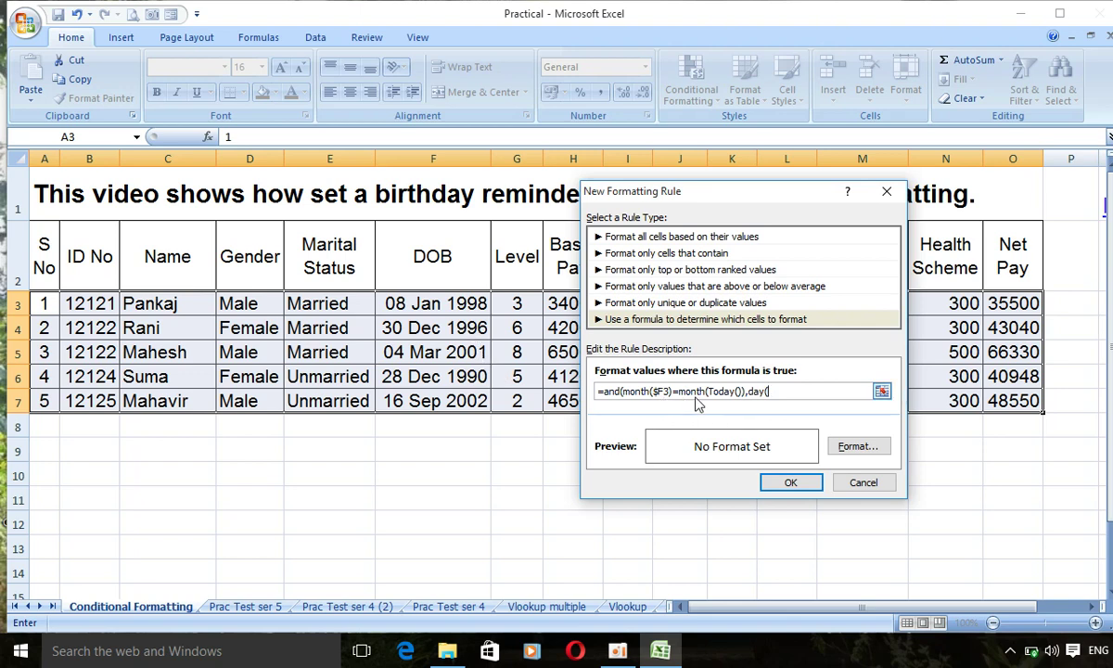
type("$")
type("f3")
type(")")
type("=m")
key("BackSpace")
type("day")
type("(to")
type("day(")
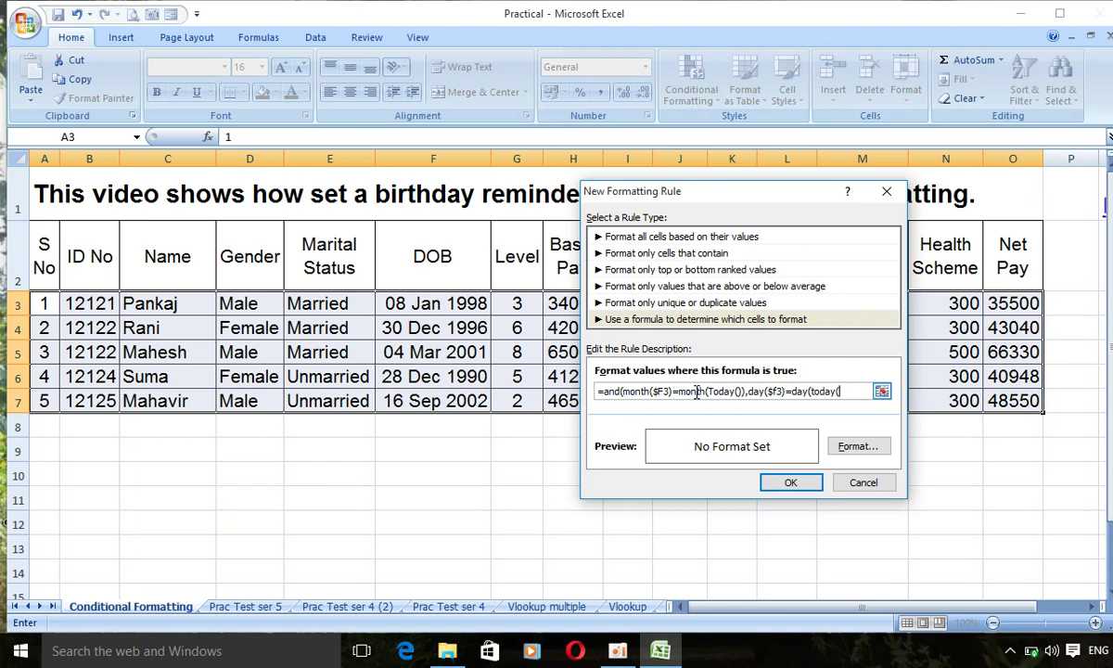
type(")")
type(")")
type(")")
Step: Set the rule's format to a yellow cell fill
left_click(854, 449)
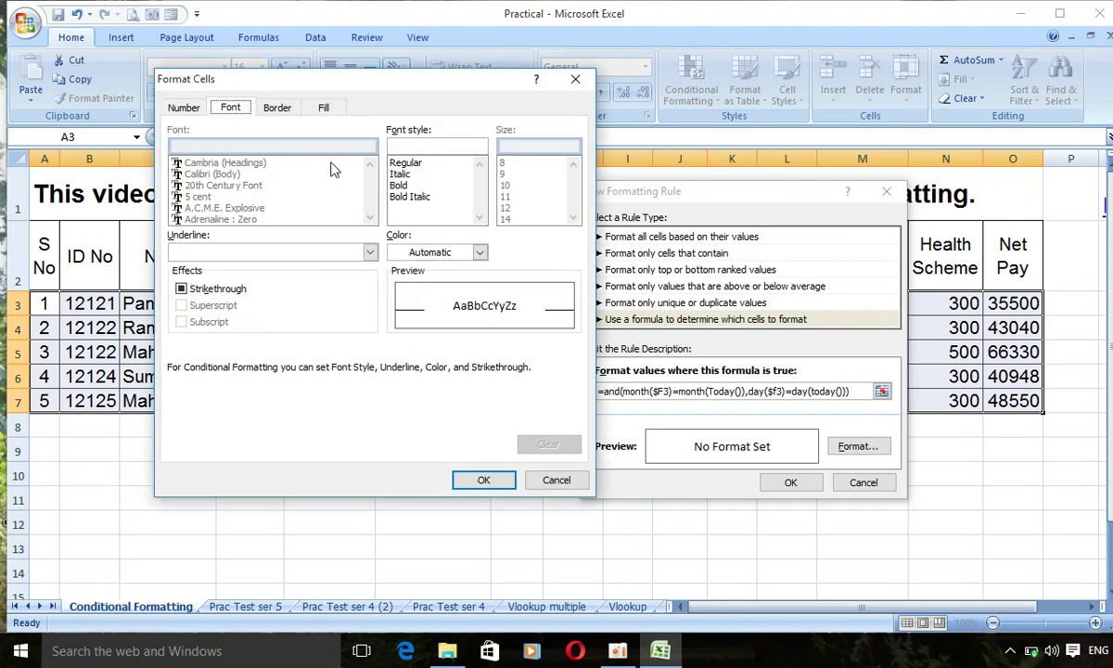
left_click(320, 109)
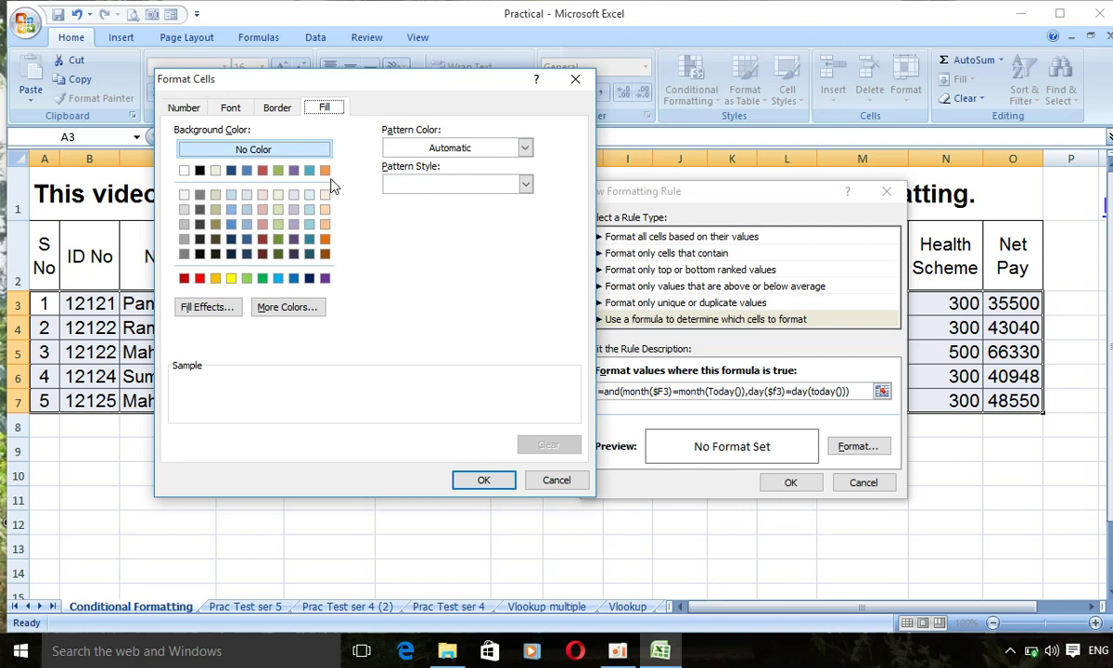
left_click(231, 279)
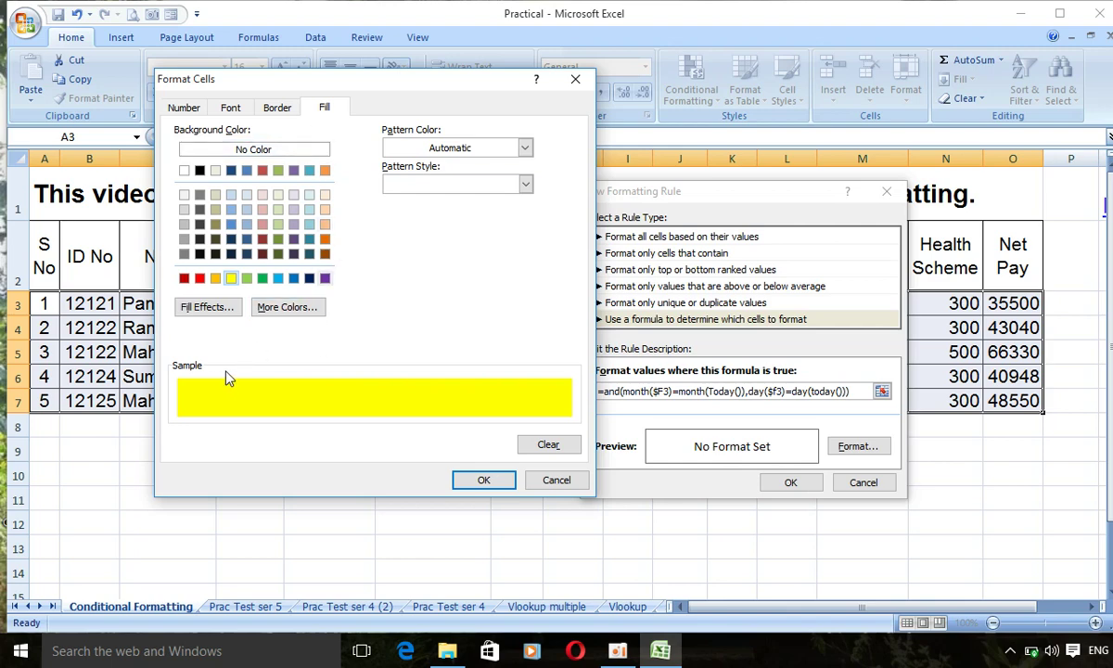
left_click(482, 480)
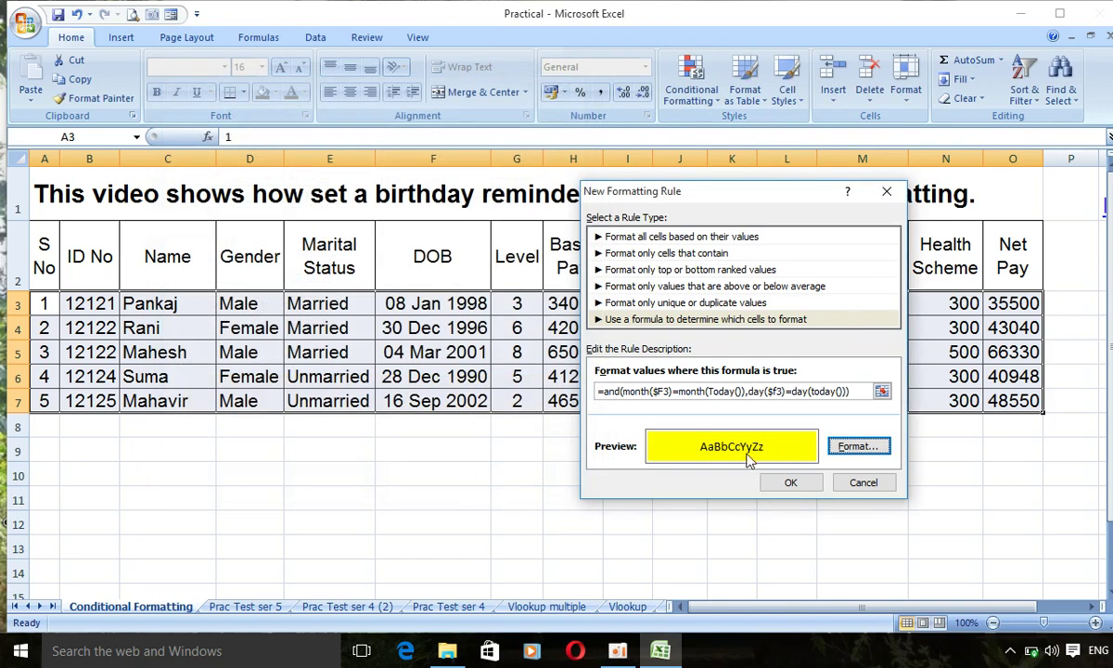
Step: Apply the birthday rule and change F3's DOB to 07-01-1998
left_click(790, 483)
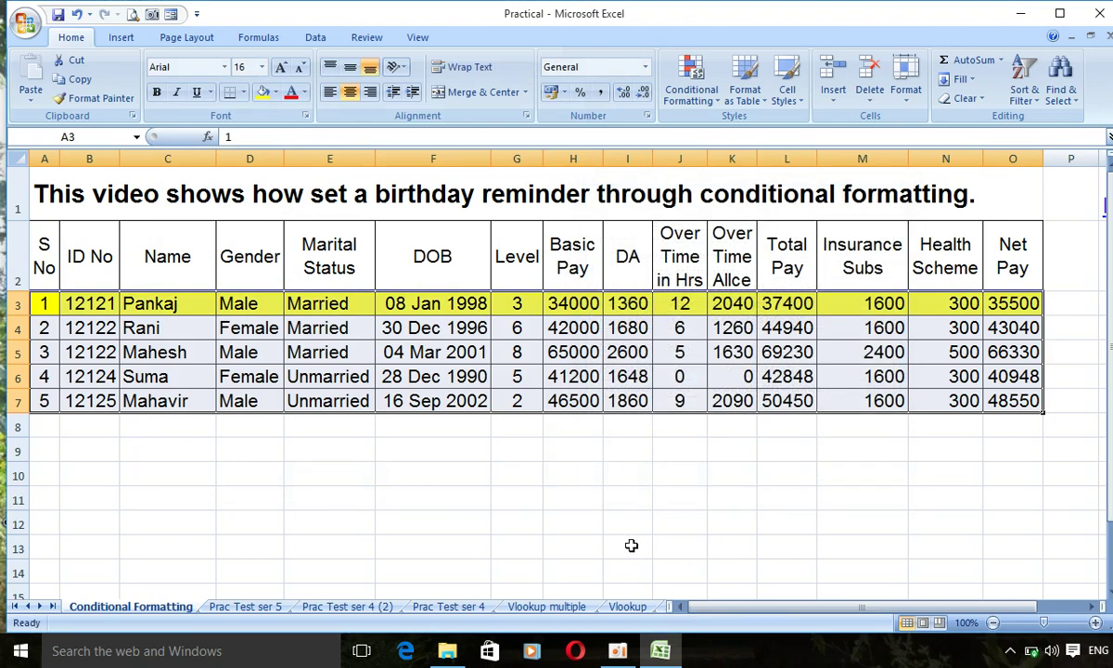
left_click(627, 548)
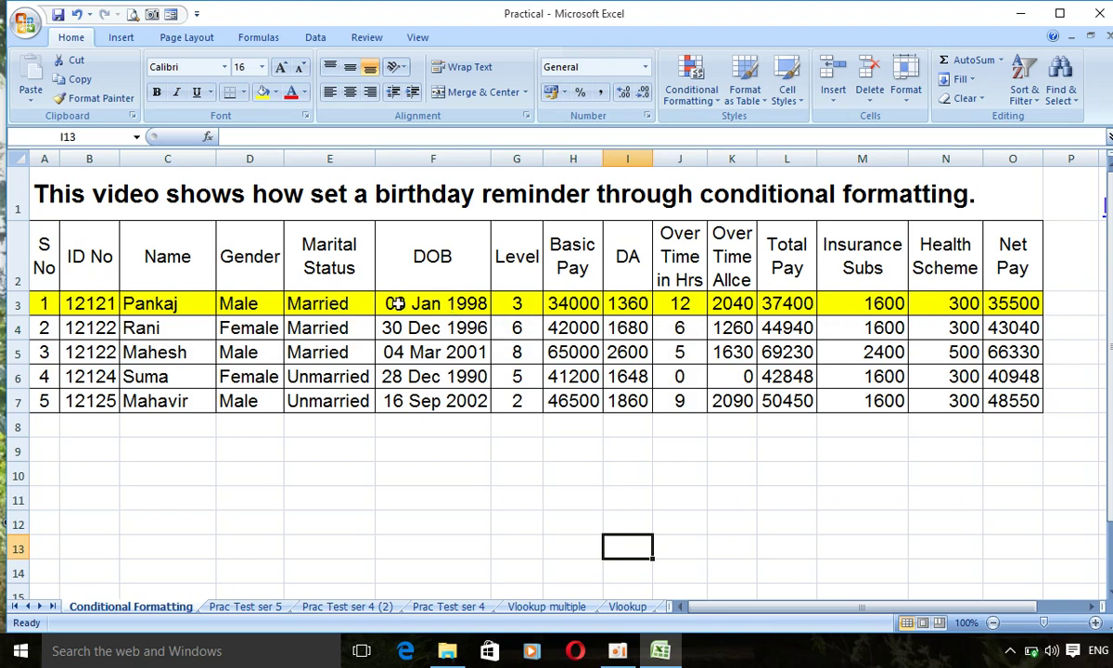
left_click(383, 301)
left_click(234, 140)
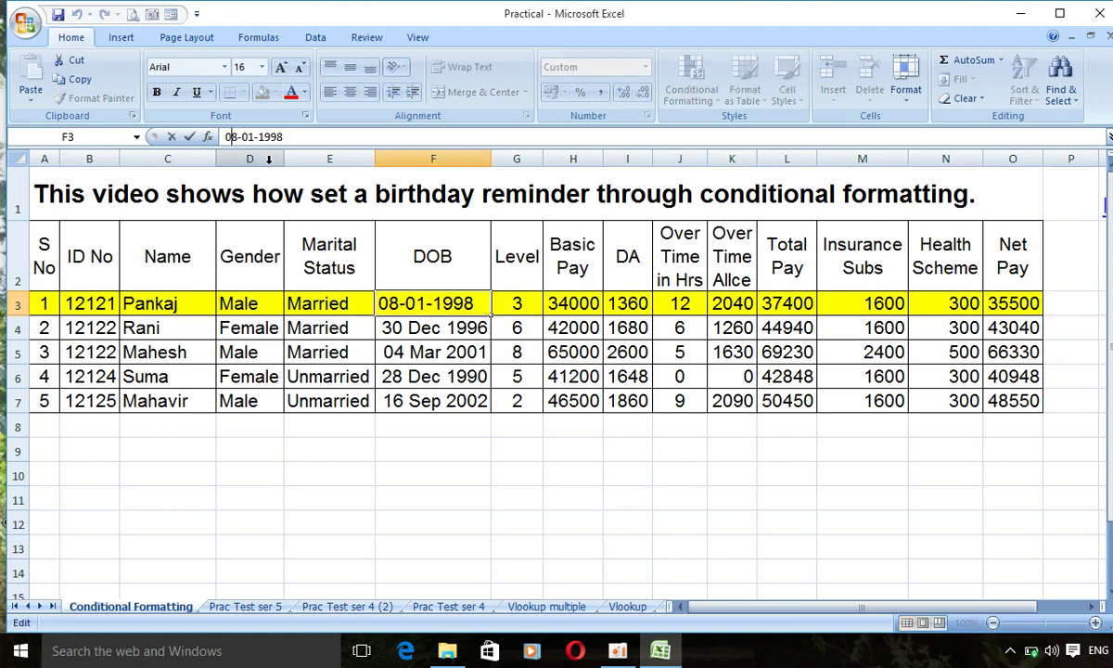
key("BackSpace")
type("7")
key("Return")
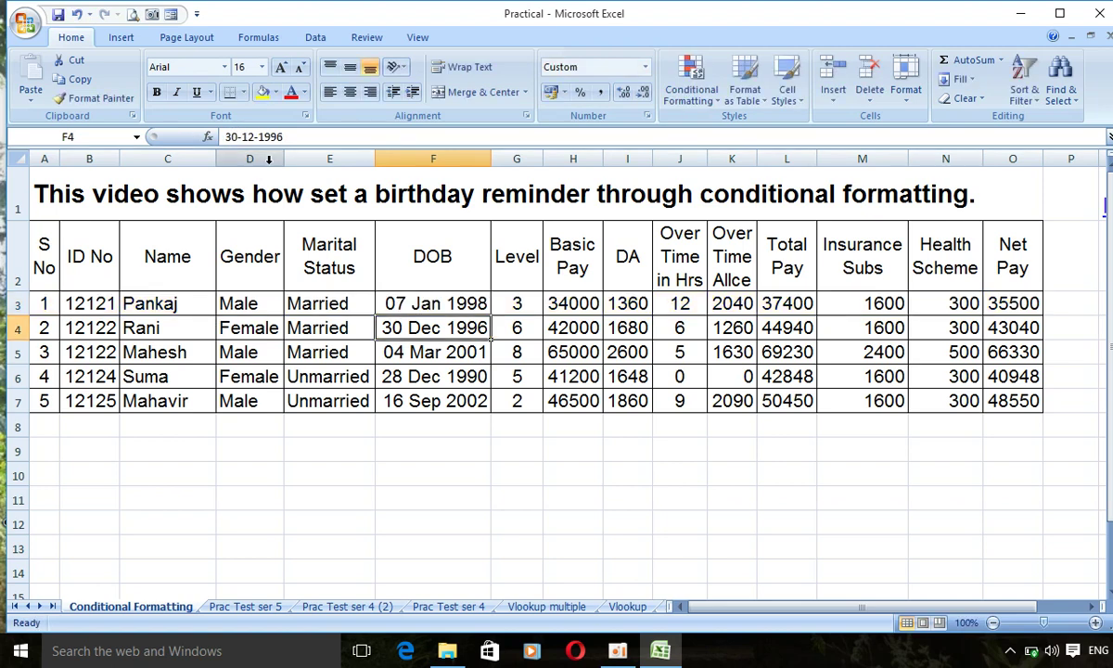
Step: Select F7 and replace its day and month with 08-01 in the formula bar
left_click(425, 375)
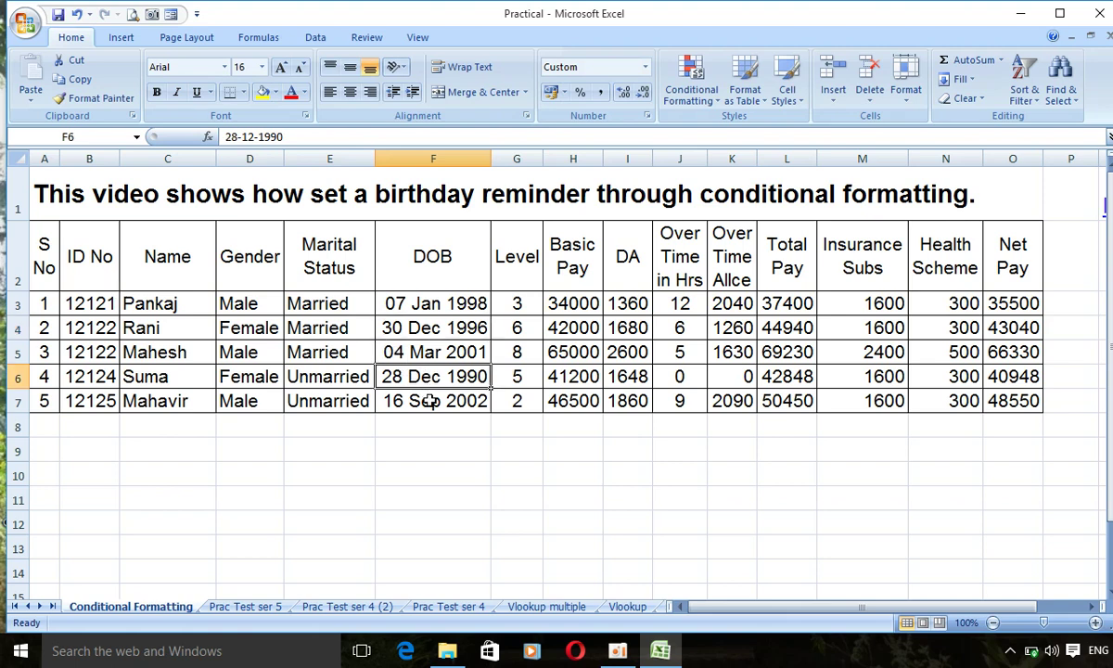
left_click(416, 401)
left_click_drag(226, 136, 255, 136)
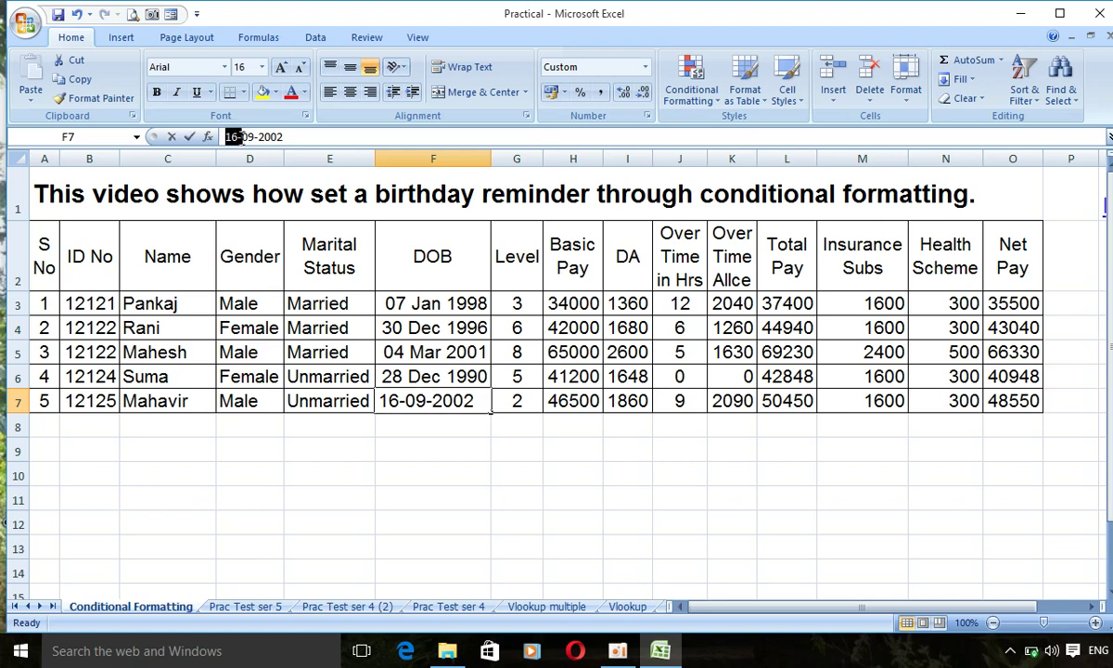
type("0")
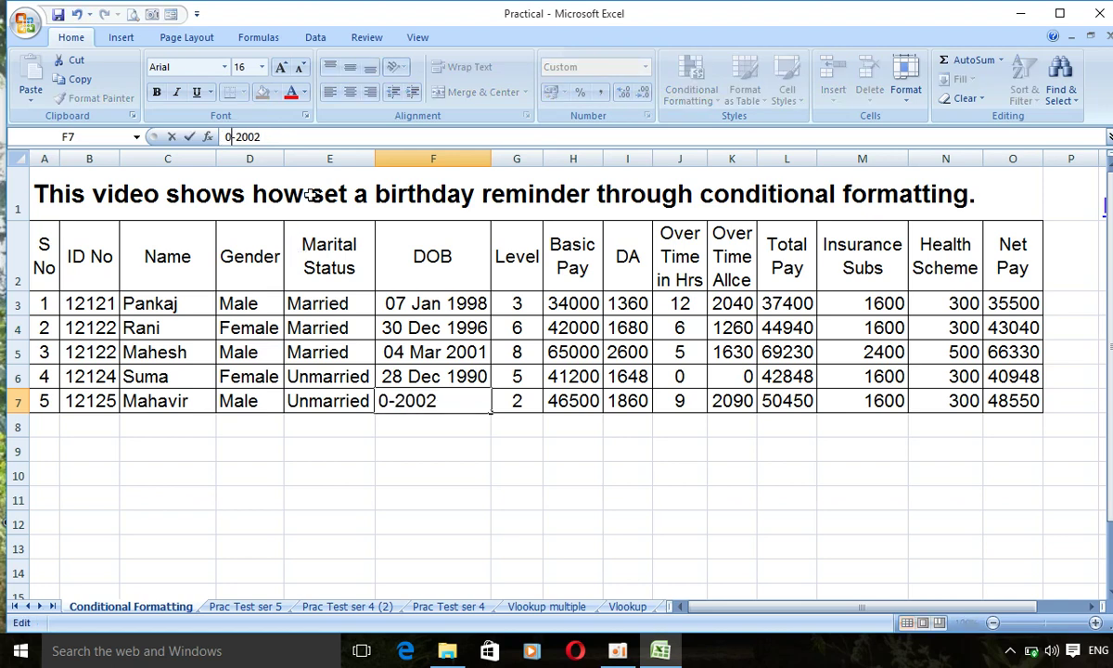
type("8-01")
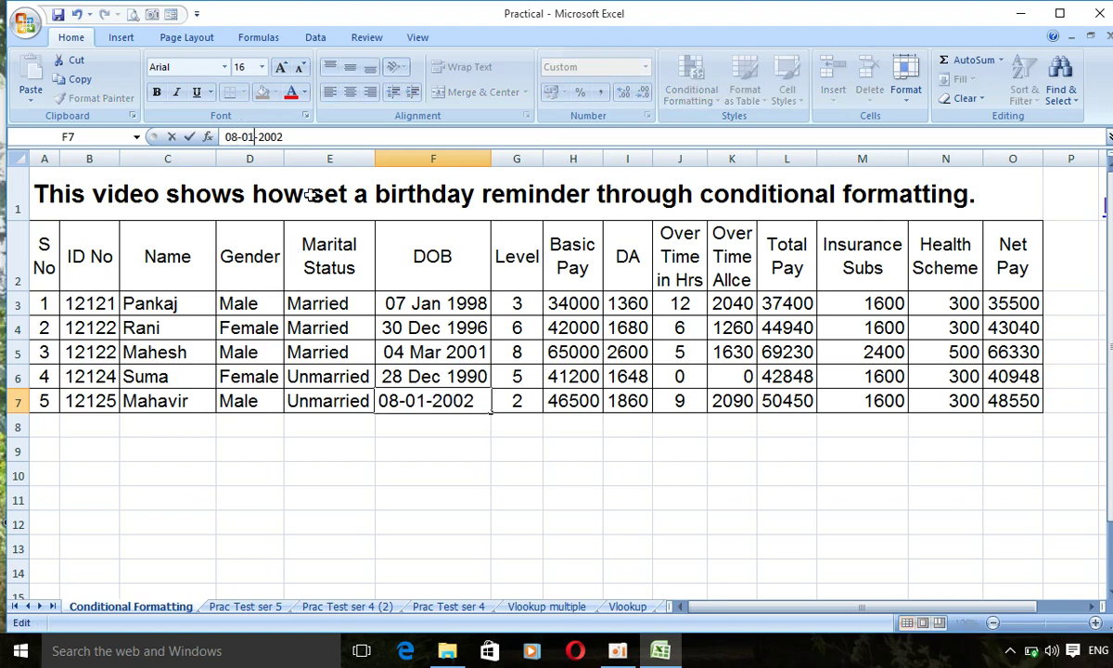
Step: Commit F7 as 08-01-2002 and confirm row 7 turns yellow
key("Return")
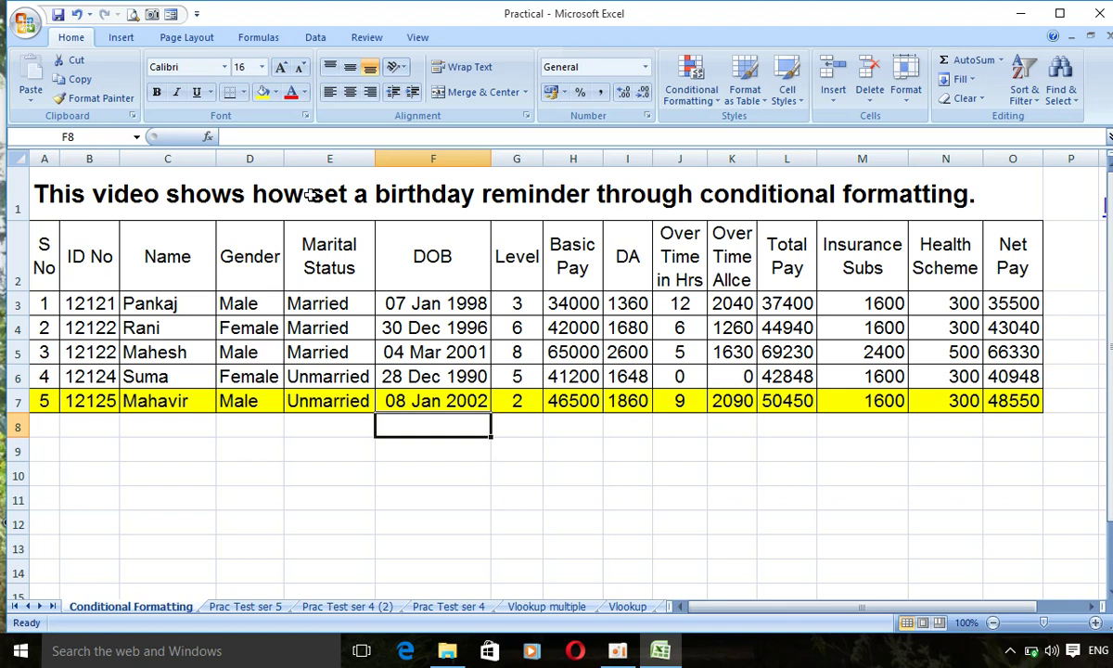
left_click(427, 455)
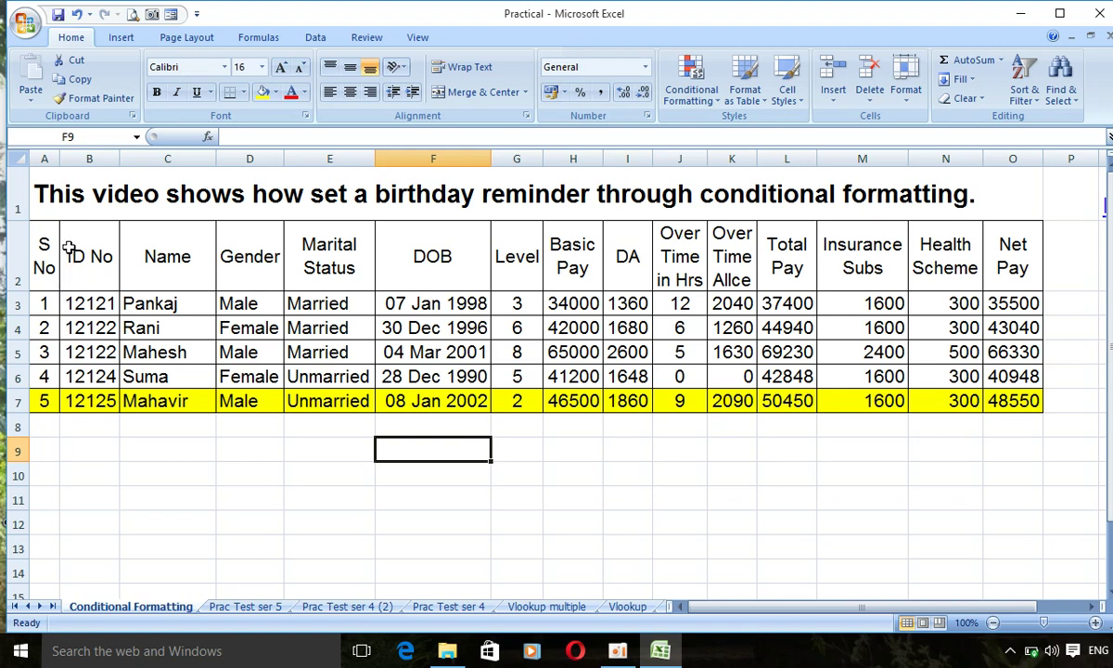
left_click(89, 189)
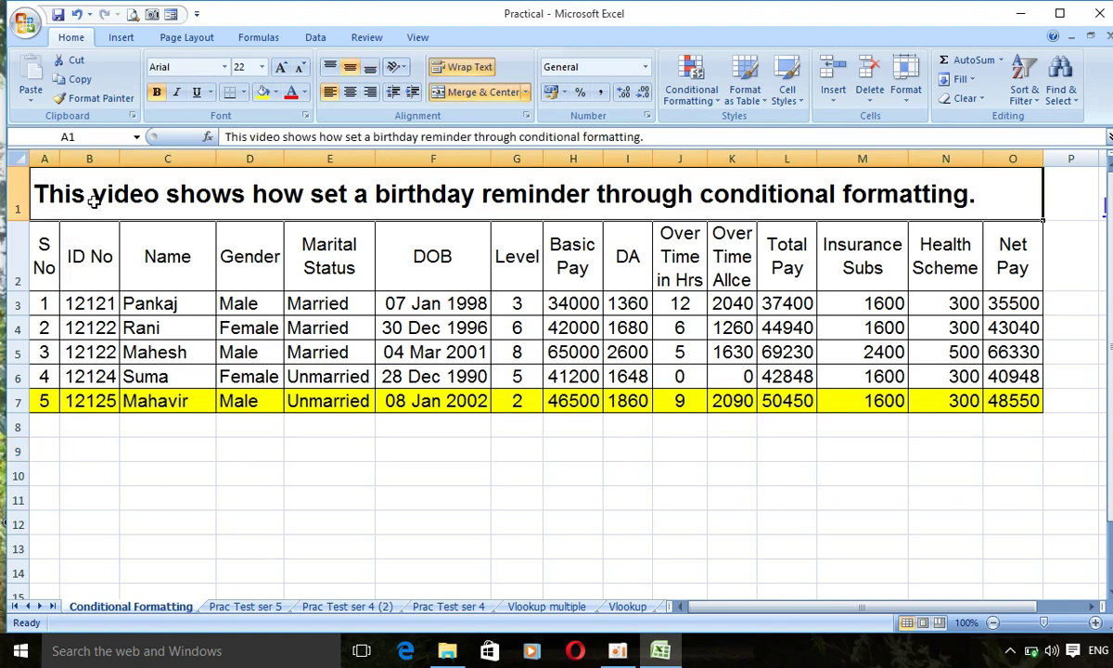
left_click(575, 499)
left_click(467, 206)
left_click(498, 429)
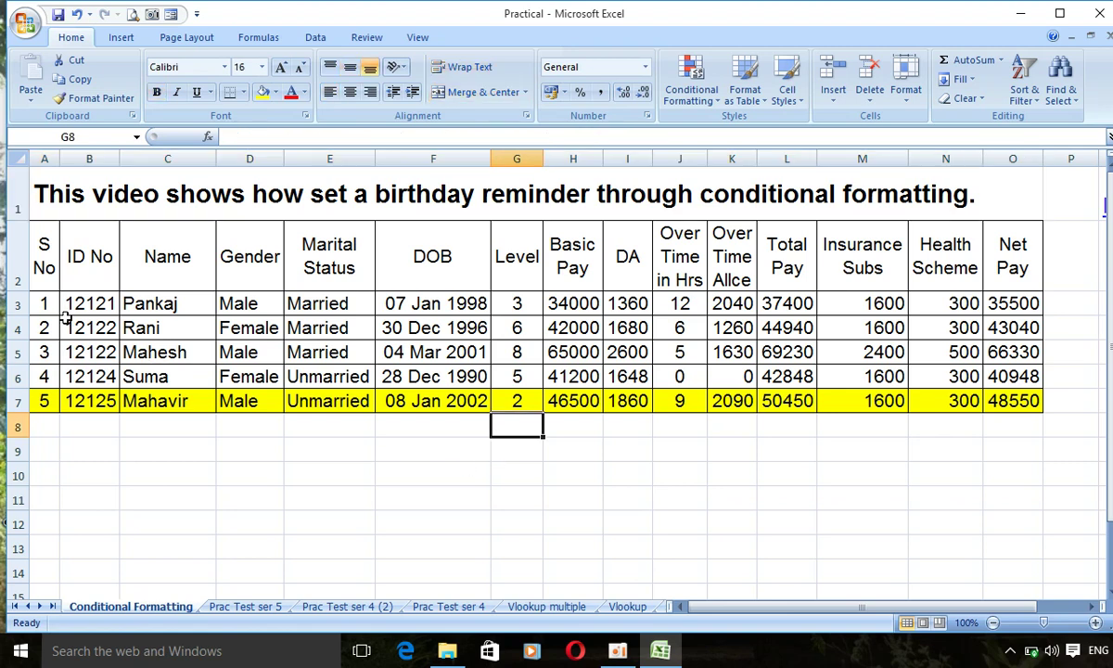
mouse_move(42, 302)
left_mouse_down()
mouse_move(325, 376)
mouse_move(1002, 419)
left_mouse_up()
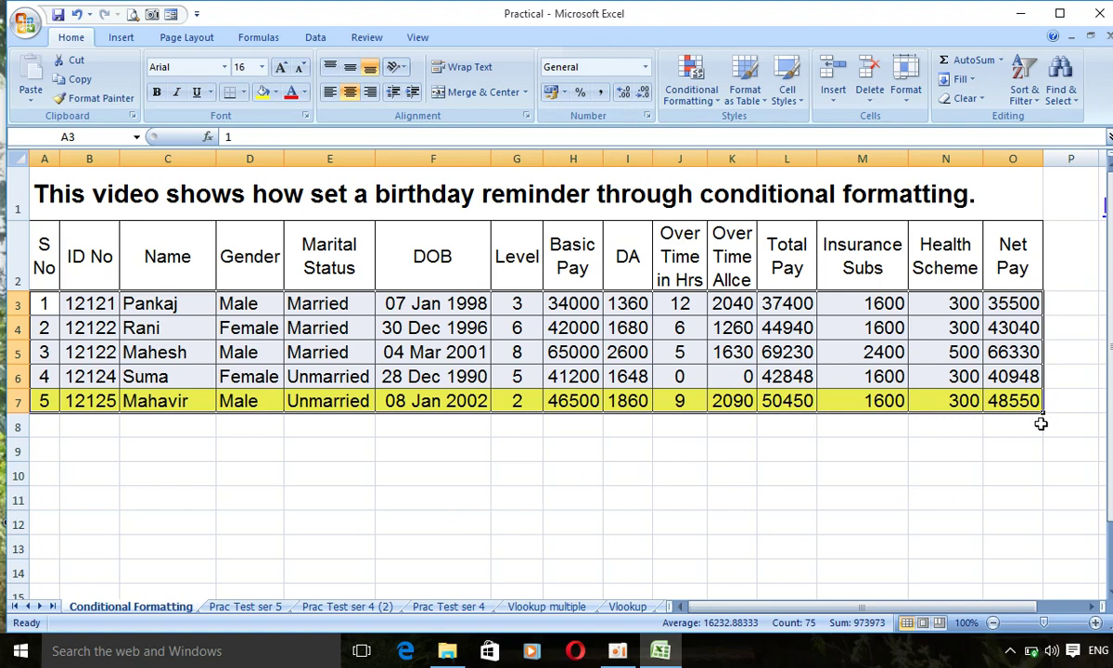
Step: Follow the Back link in column Q to return to the Home Page sheet
scroll(1021, 575, "right", 1)
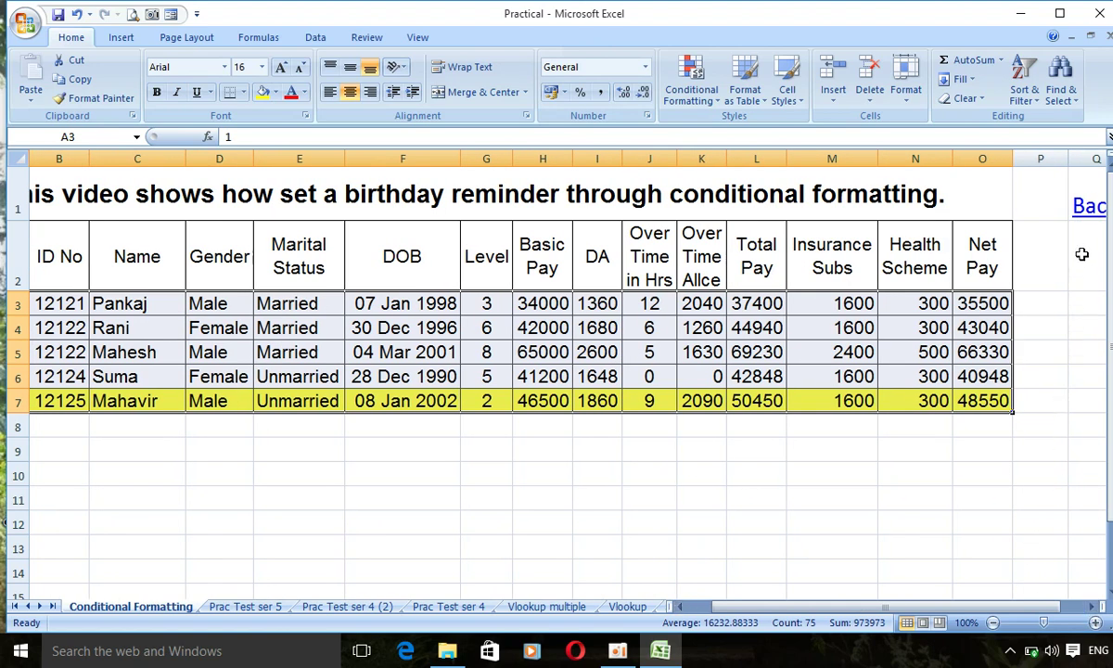
left_click(1087, 206)
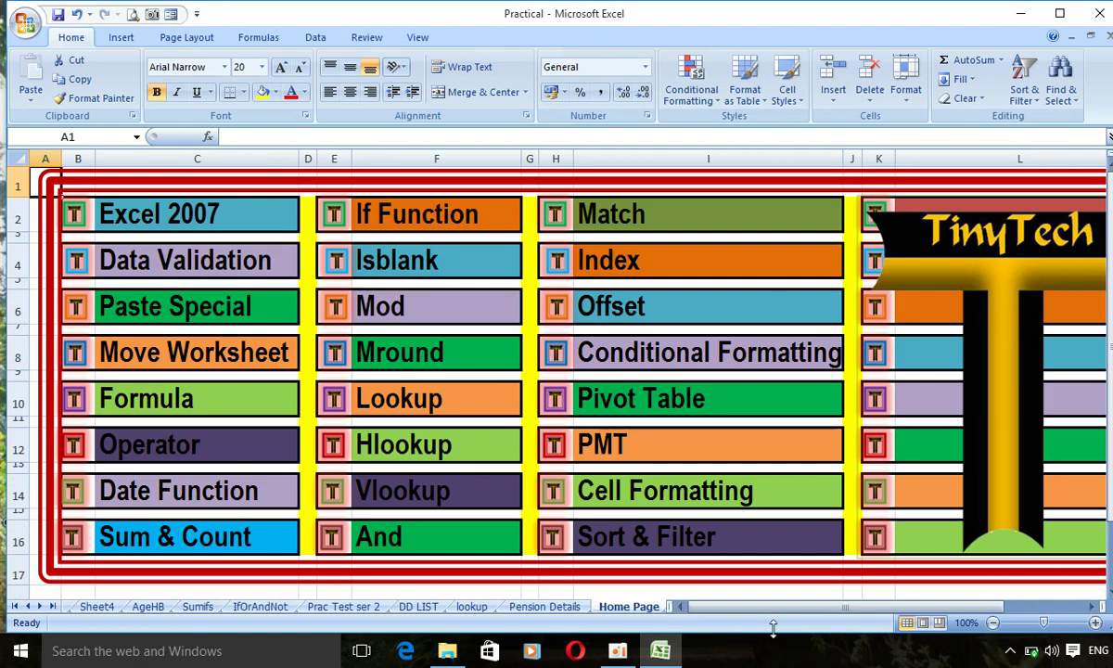